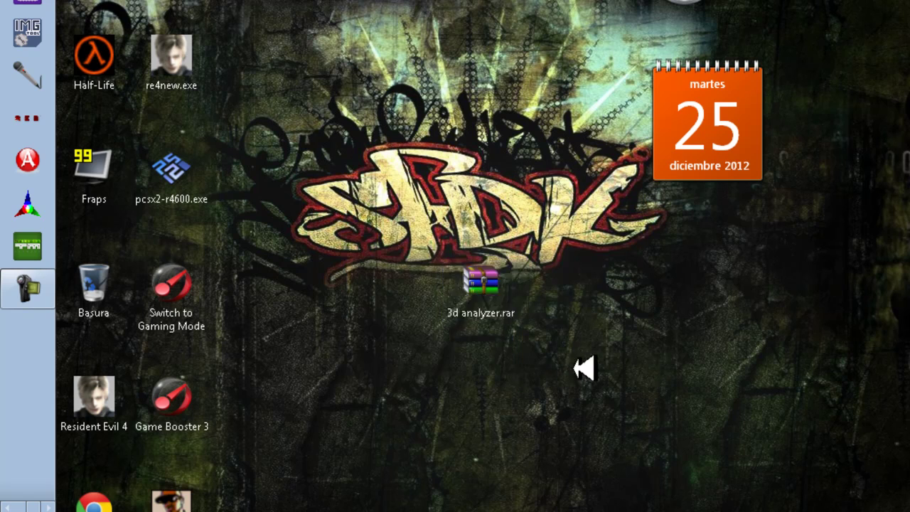
{"action": "left_click_drag", "start_coordinate": [348, 155], "coordinate": [551, 413]}
{"action": "left_click_drag", "start_coordinate": [615, 411], "coordinate": [398, 213]}
{"action": "left_click_drag", "start_coordinate": [363, 150], "coordinate": [389, 186]}
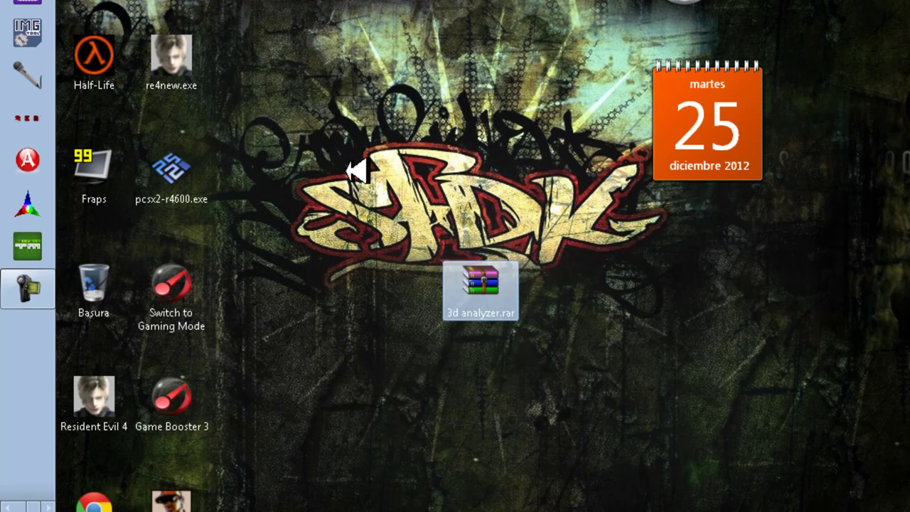
{"action": "left_click", "coordinate": [576, 387]}
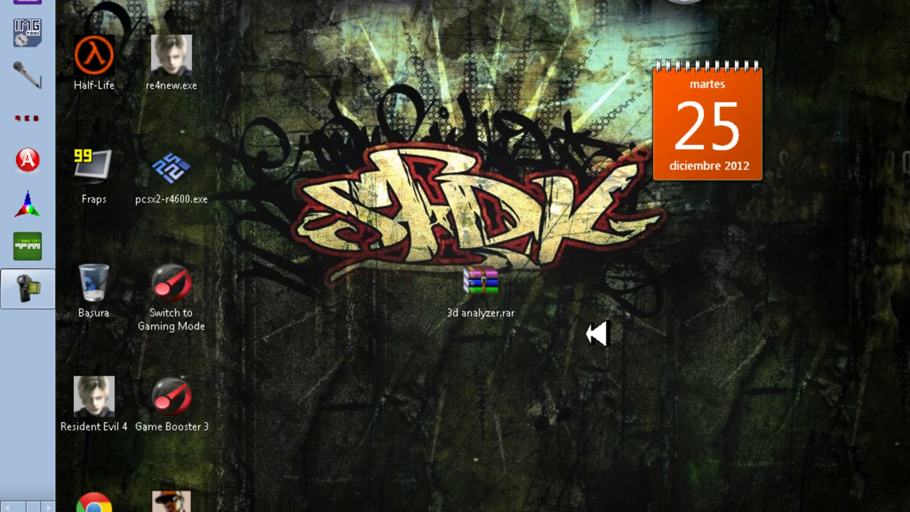
{"action": "left_click_drag", "start_coordinate": [600, 336], "coordinate": [391, 189]}
{"action": "left_click_drag", "start_coordinate": [479, 294], "coordinate": [428, 212]}
{"action": "left_click_drag", "start_coordinate": [540, 206], "coordinate": [355, 100]}
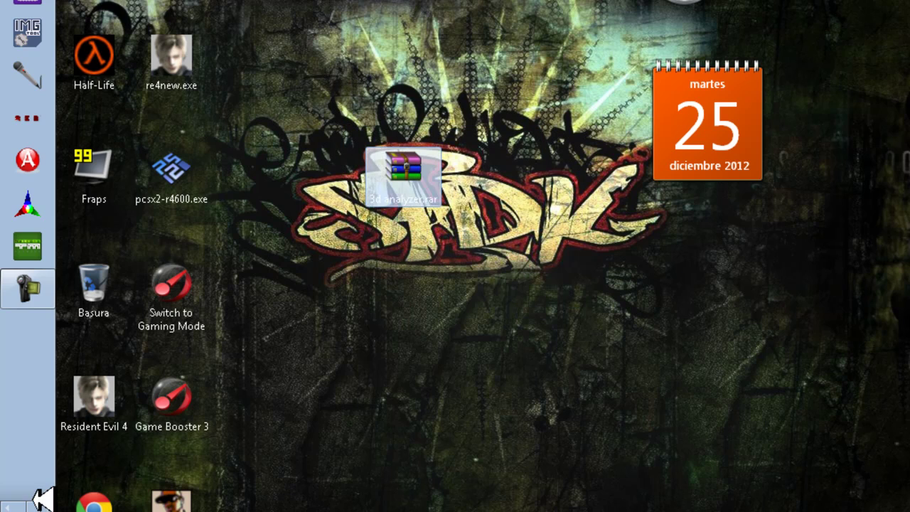
Step: Switch to the Google Chrome window
{"action": "left_click", "coordinate": [10, 506]}
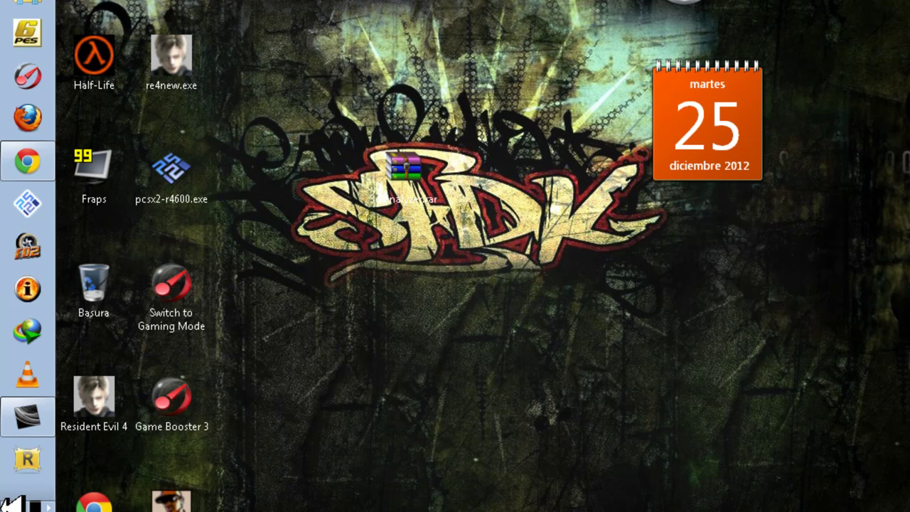
{"action": "left_click", "coordinate": [42, 162]}
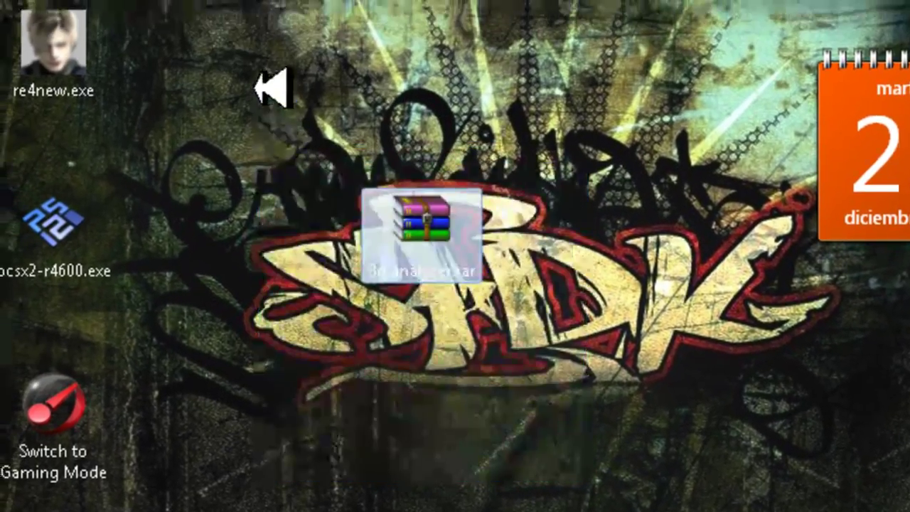
{"action": "left_click_drag", "start_coordinate": [256, 86], "coordinate": [673, 460]}
{"action": "left_click_drag", "start_coordinate": [672, 460], "coordinate": [573, 431]}
{"action": "left_click_drag", "start_coordinate": [573, 431], "coordinate": [435, 416]}
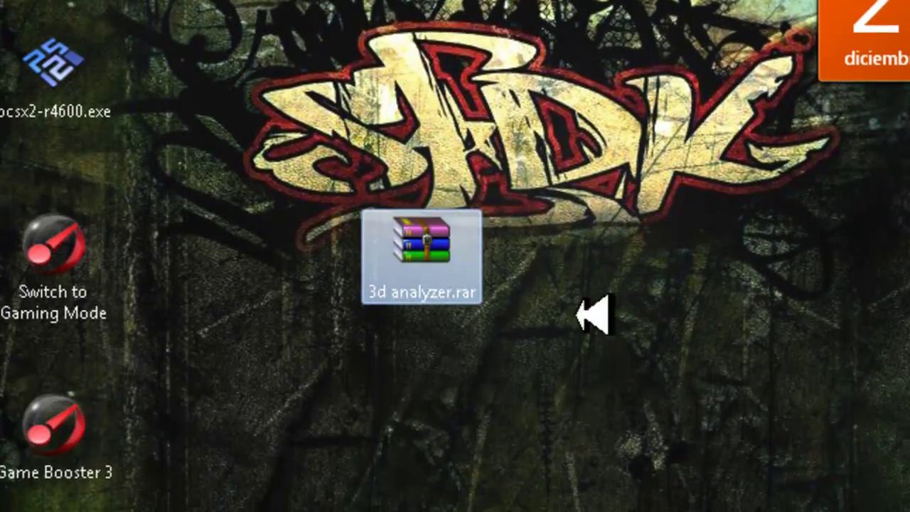
{"action": "left_click_drag", "start_coordinate": [554, 414], "coordinate": [336, 127]}
Step: Extract 3d analyzer.rar directly onto the desktop and move the extracted 3d analyzer folder toward the middle of the desktop
{"action": "right_click", "coordinate": [425, 265]}
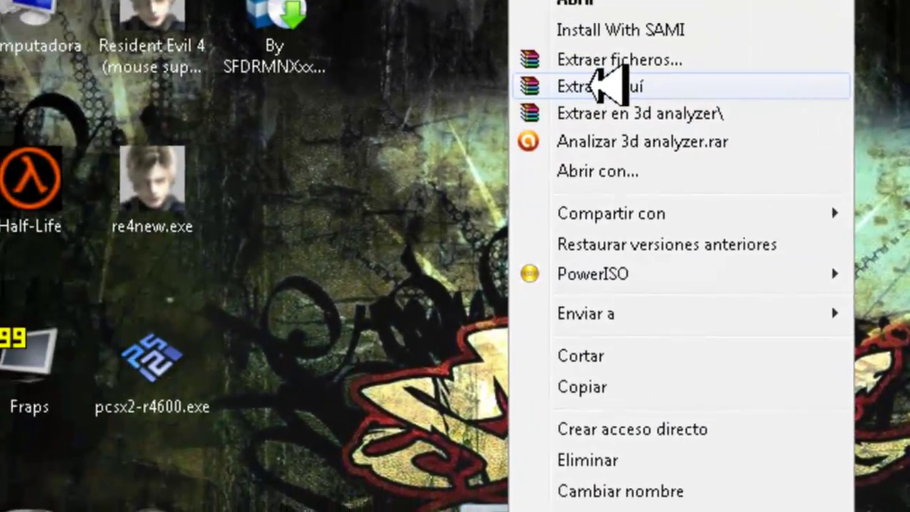
{"action": "left_click", "coordinate": [403, 112]}
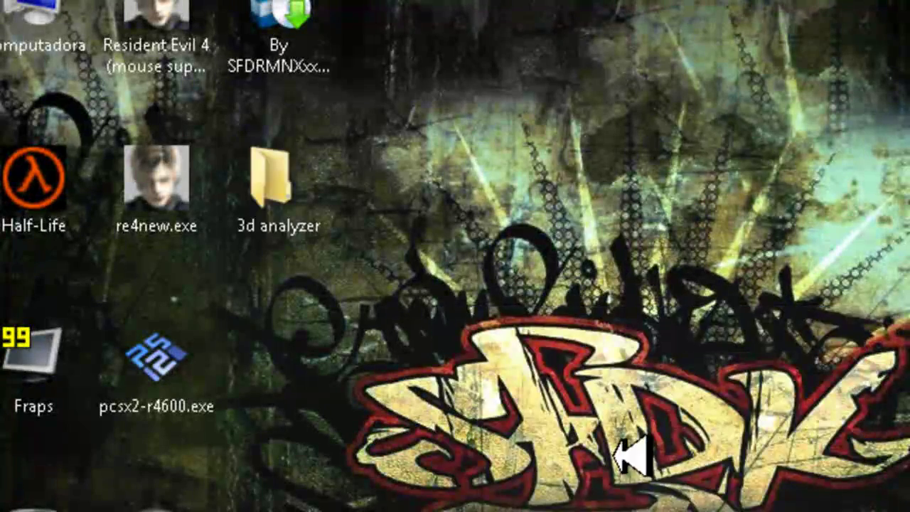
{"action": "left_click_drag", "start_coordinate": [525, 507], "coordinate": [309, 284]}
{"action": "left_click_drag", "start_coordinate": [268, 213], "coordinate": [569, 508]}
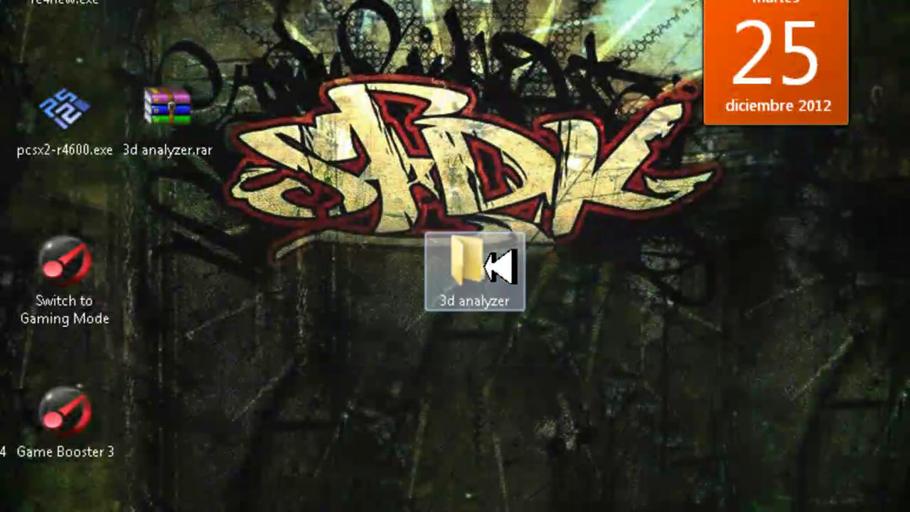
Step: Open the 3d analyzer folder and launch 3DAnalyze.exe
{"action": "double_click", "coordinate": [499, 267]}
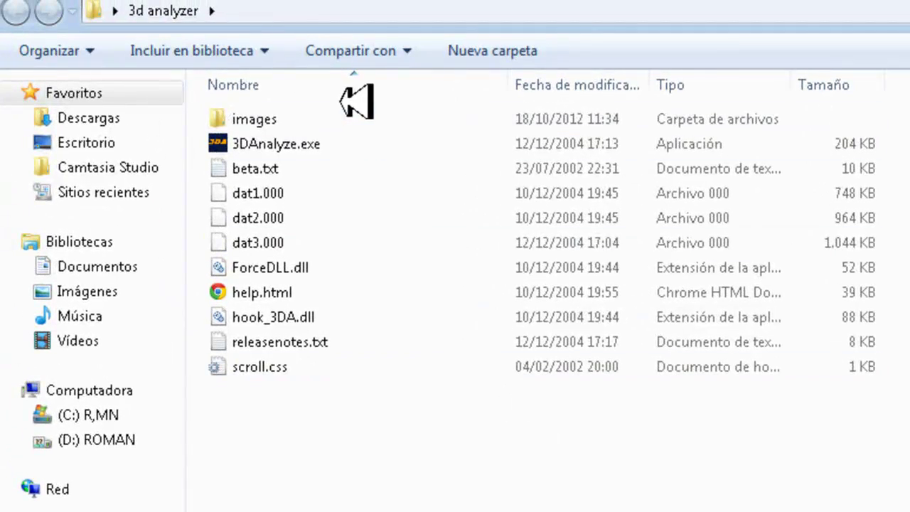
{"action": "left_click", "coordinate": [298, 143]}
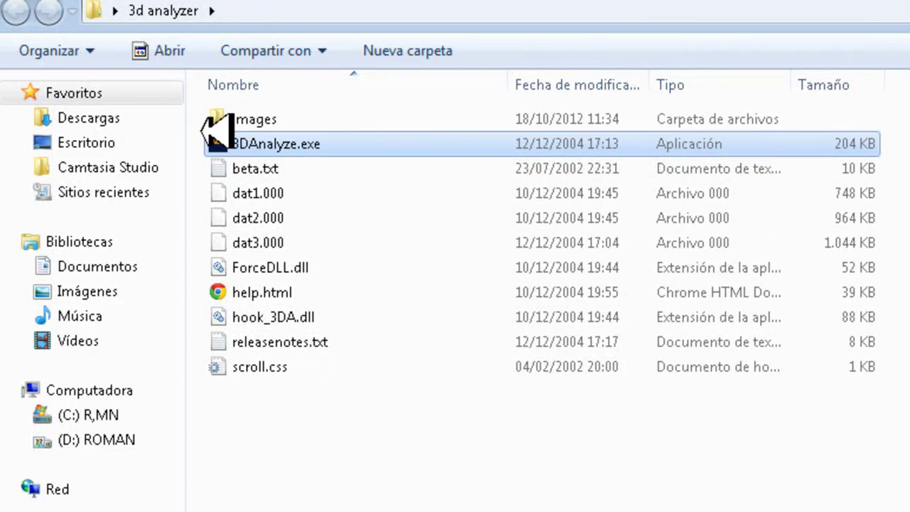
{"action": "right_click", "coordinate": [272, 138]}
{"action": "left_click", "coordinate": [240, 481]}
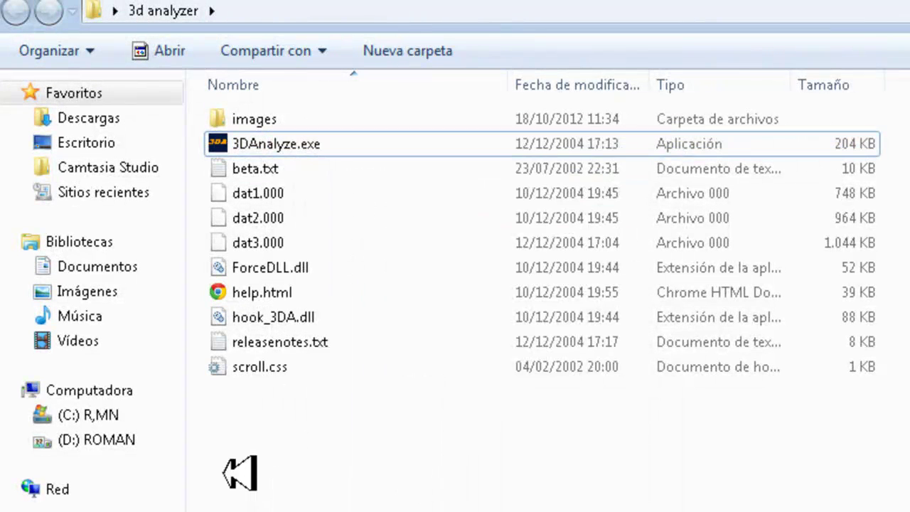
{"action": "double_click", "coordinate": [276, 145]}
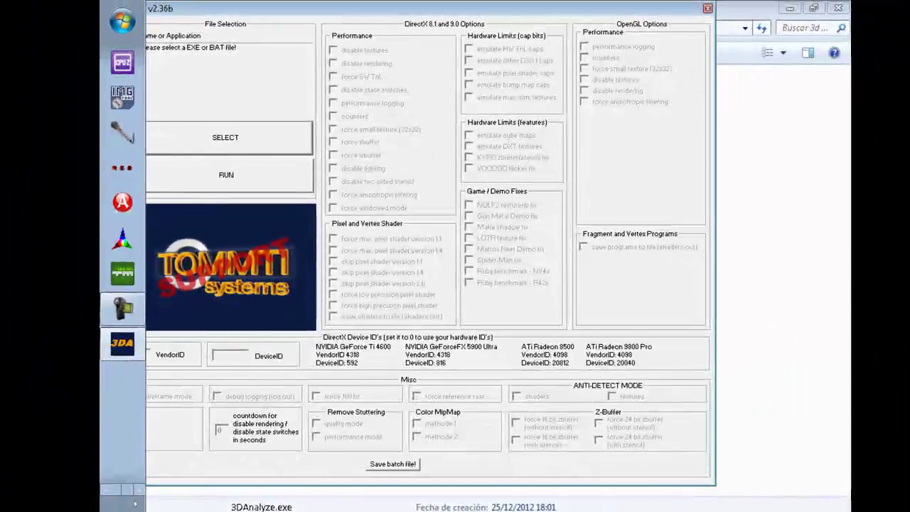
Step: Clear the open windows from the desktop, restore only the 3D-Analyze window and move it fully into view
{"action": "left_click", "coordinate": [100, 510]}
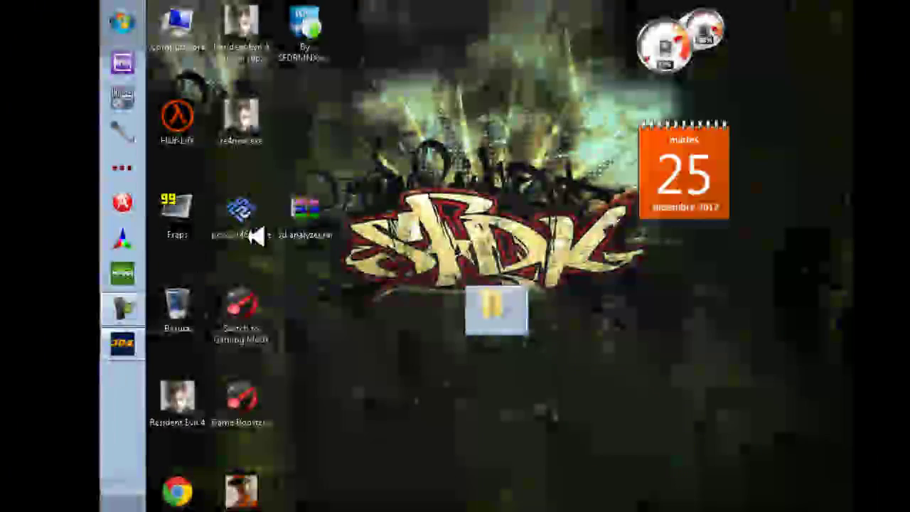
{"action": "left_click", "coordinate": [130, 345]}
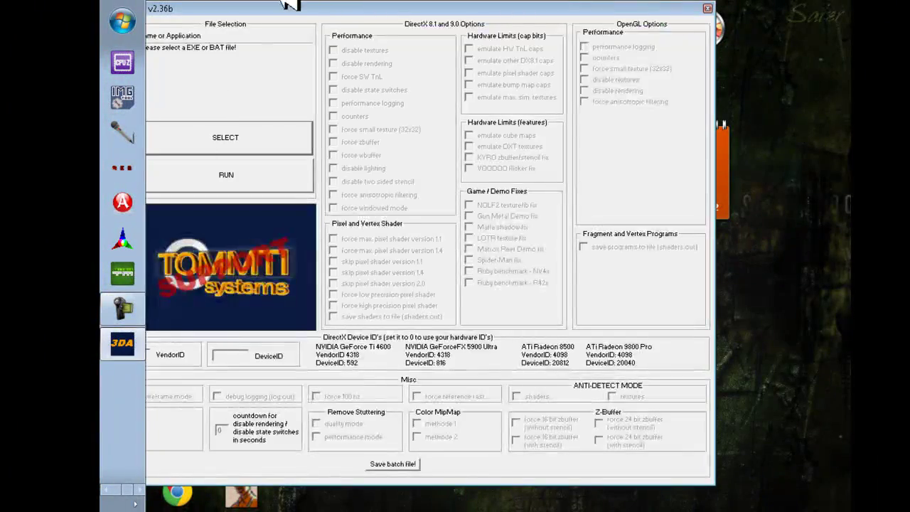
{"action": "left_click_drag", "start_coordinate": [290, 8], "coordinate": [340, 32]}
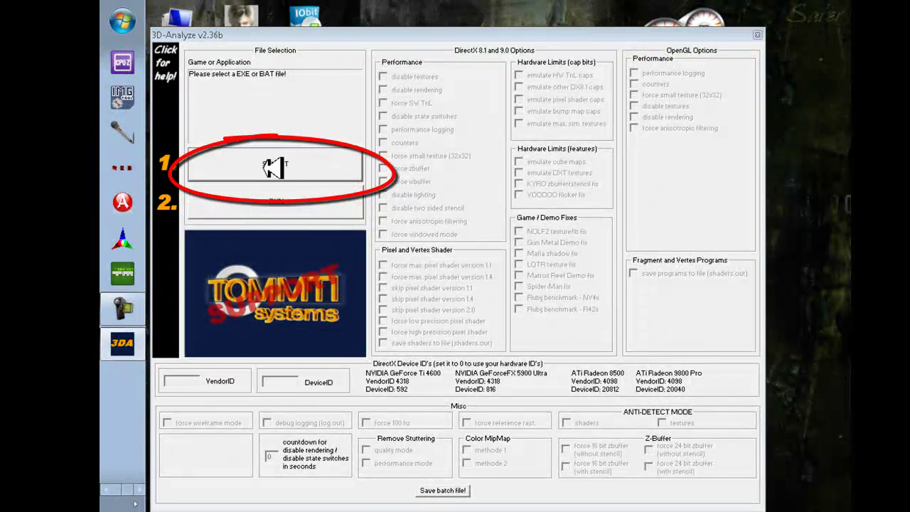
Step: Select game.exe from Archivos de programa > Capcom > Resident Evil 4 on drive C as the application for 3D-Analyze
{"action": "left_click", "coordinate": [313, 165]}
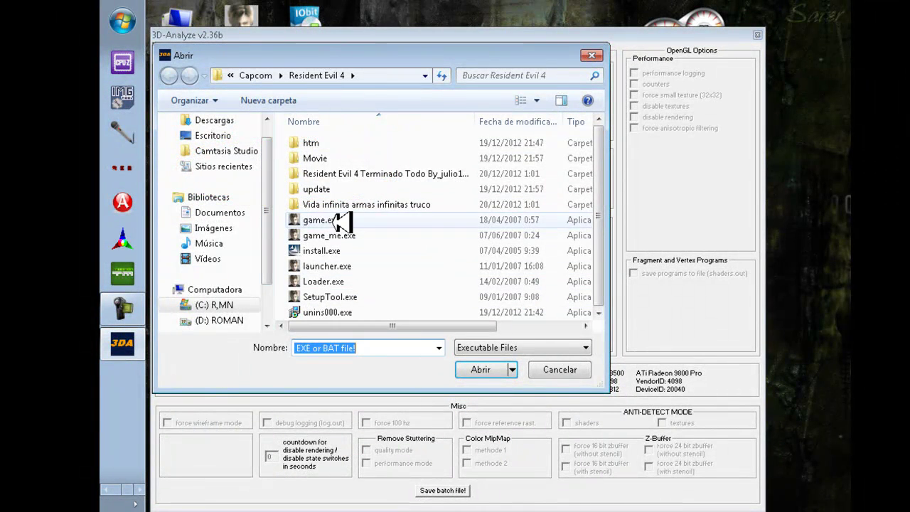
{"action": "left_click", "coordinate": [396, 220]}
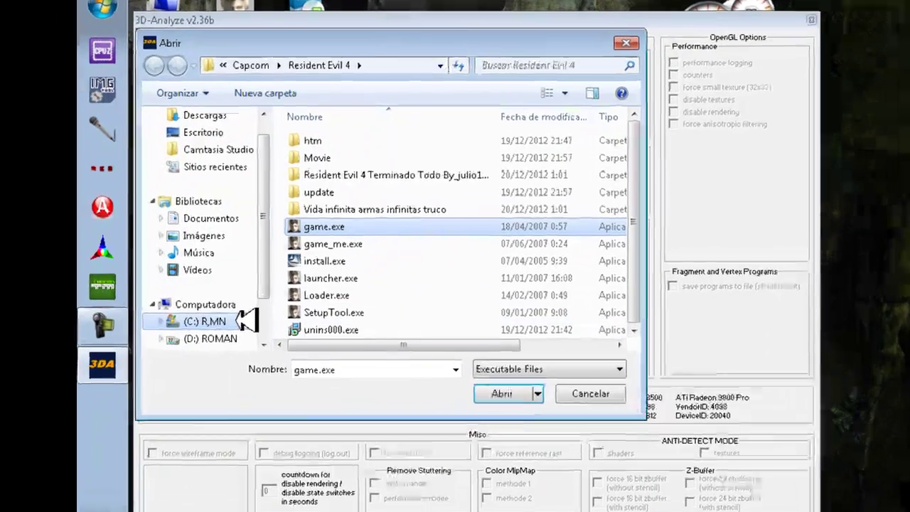
{"action": "left_click", "coordinate": [212, 305]}
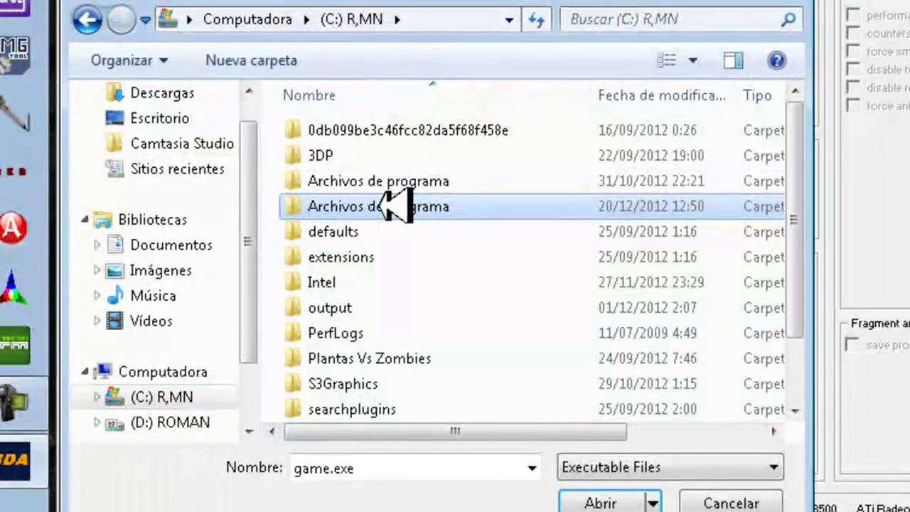
{"action": "double_click", "coordinate": [398, 205]}
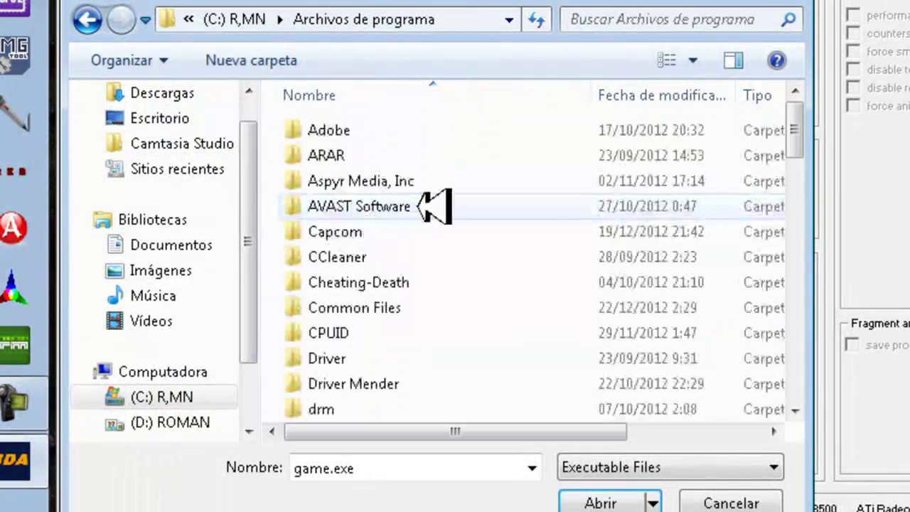
{"action": "double_click", "coordinate": [345, 229]}
{"action": "double_click", "coordinate": [350, 128]}
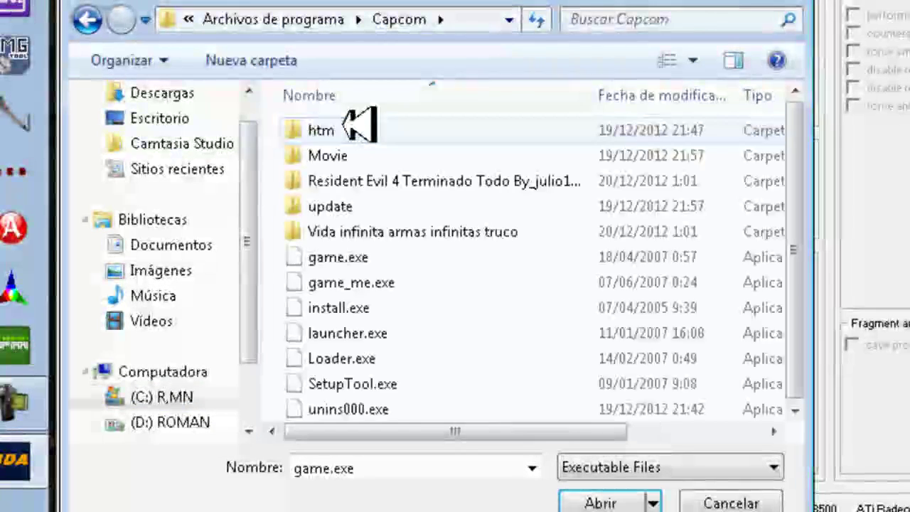
{"action": "left_click", "coordinate": [348, 260]}
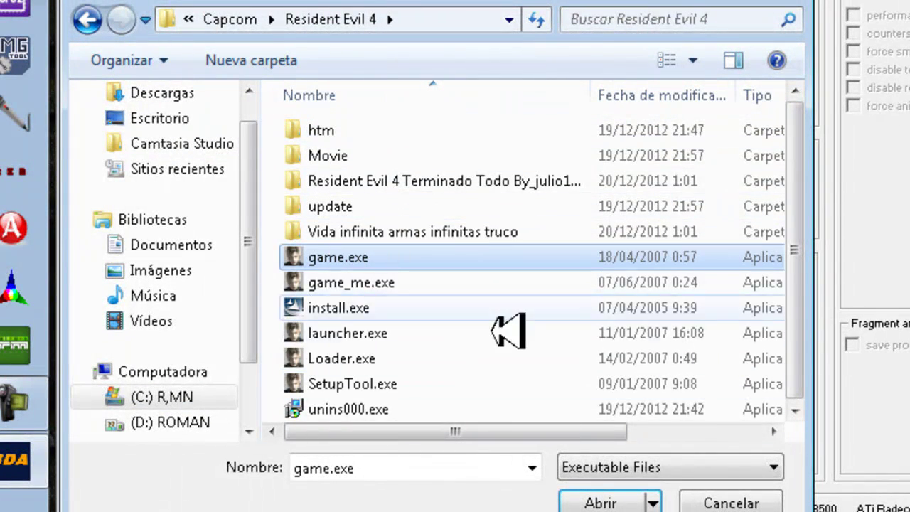
{"action": "left_click", "coordinate": [619, 495]}
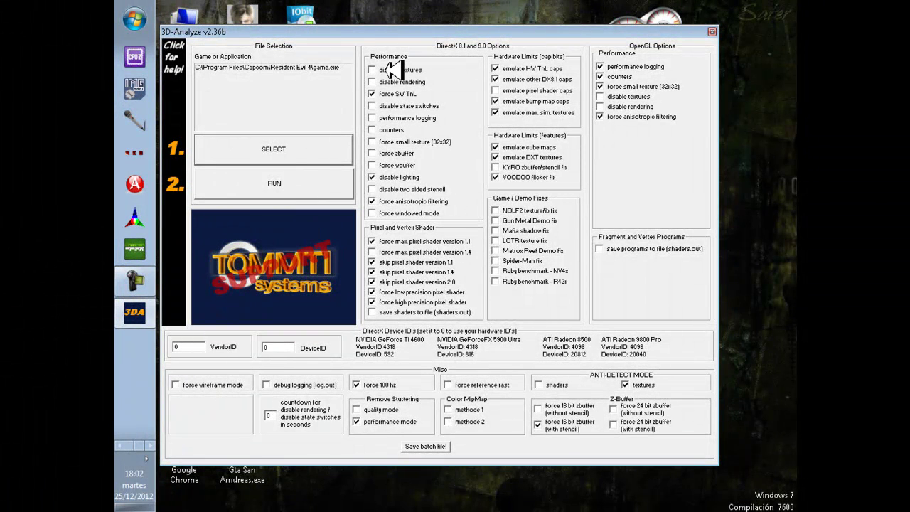
Step: Examine the ticked performance, shader, hardware limit, OpenGL, anti-detect and Z-buffer options for game.exe, and close 3D-Analyze
{"action": "left_click_drag", "start_coordinate": [387, 28], "coordinate": [371, 23]}
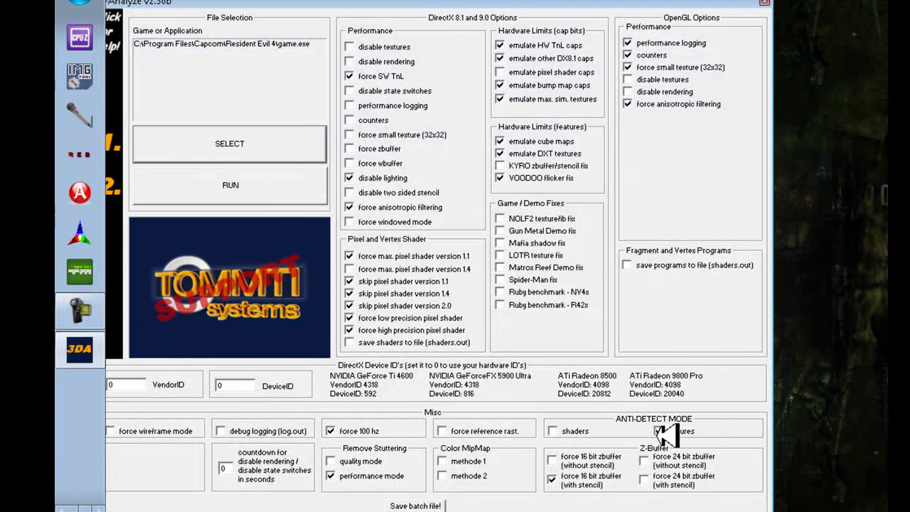
{"action": "left_click", "coordinate": [552, 480]}
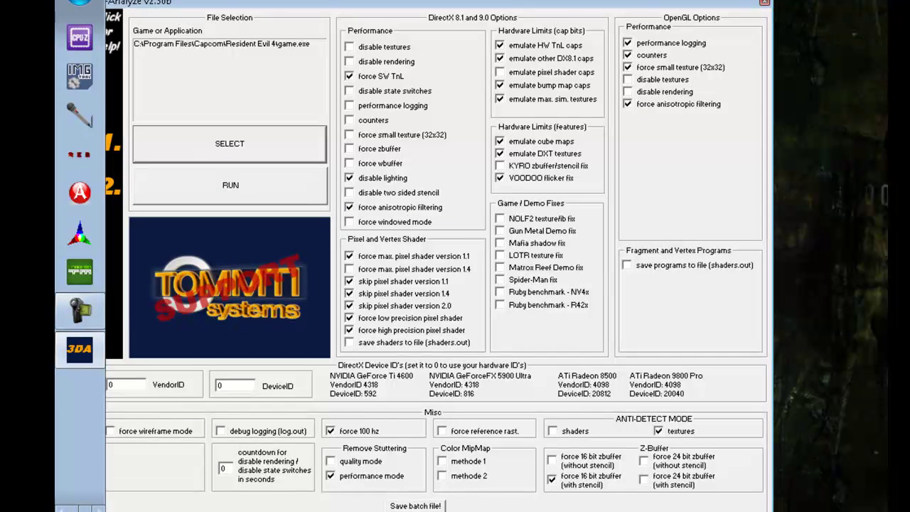
{"action": "left_click_drag", "start_coordinate": [482, 2], "coordinate": [524, 0]}
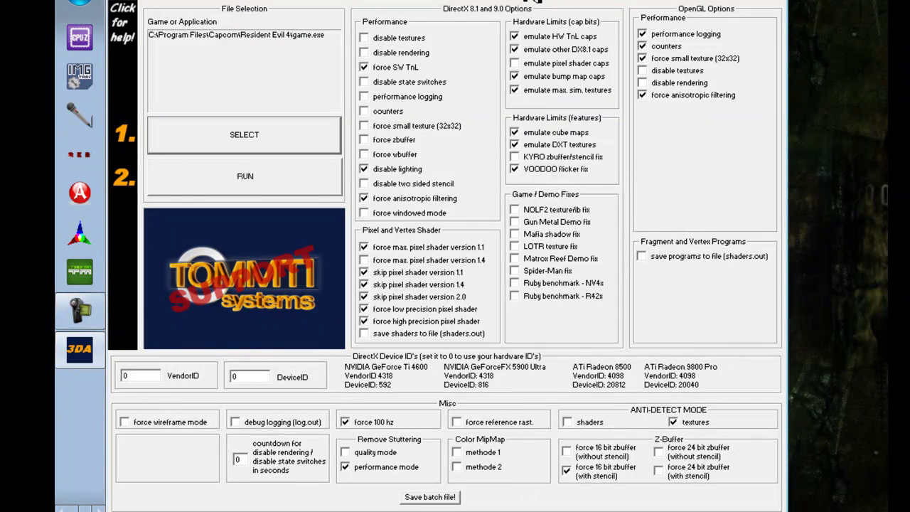
{"action": "left_click_drag", "start_coordinate": [531, 1], "coordinate": [516, 1]}
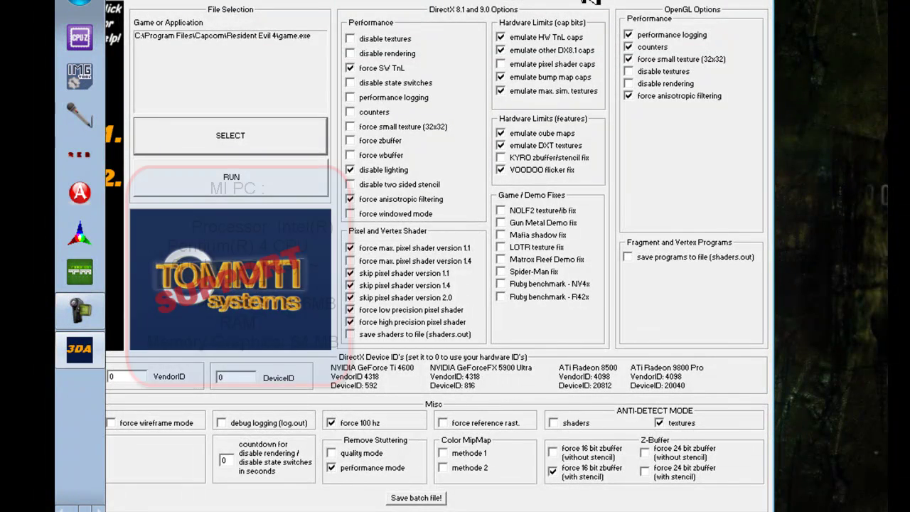
{"action": "left_click_drag", "start_coordinate": [568, 0], "coordinate": [519, 6]}
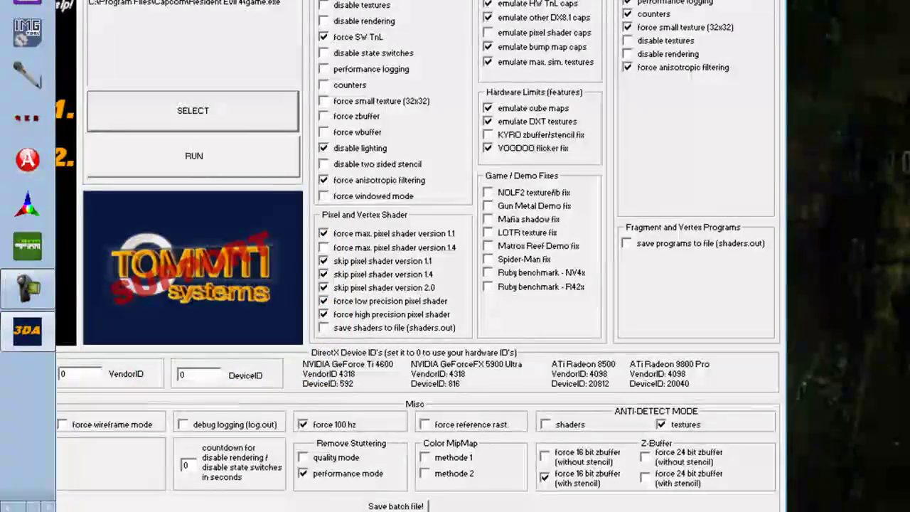
{"action": "key", "text": "alt+F4"}
{"action": "left_click_drag", "start_coordinate": [407, 152], "coordinate": [271, 61]}
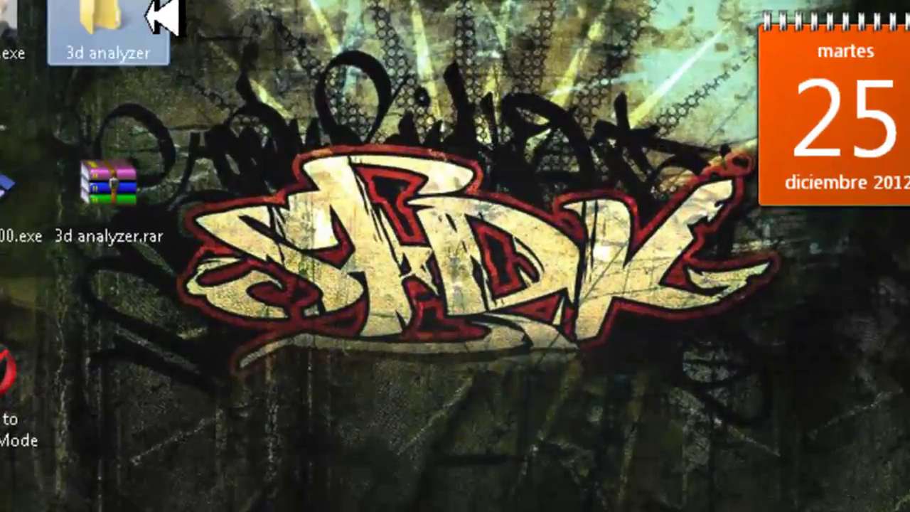
{"action": "left_click_drag", "start_coordinate": [431, 126], "coordinate": [268, 284]}
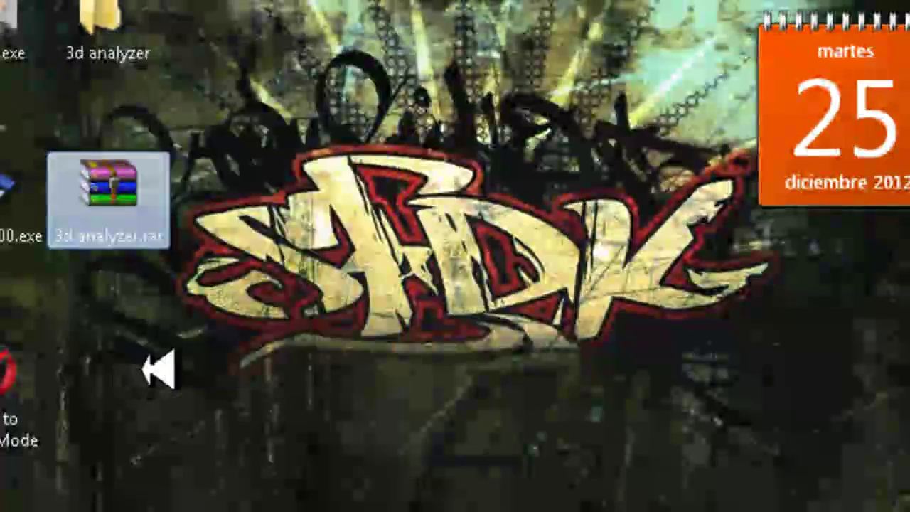
{"action": "left_click_drag", "start_coordinate": [331, 367], "coordinate": [75, 78]}
{"action": "left_click_drag", "start_coordinate": [410, 73], "coordinate": [142, 207]}
{"action": "left_click_drag", "start_coordinate": [237, 136], "coordinate": [501, 511]}
{"action": "left_click_drag", "start_coordinate": [767, 511], "coordinate": [427, 263]}
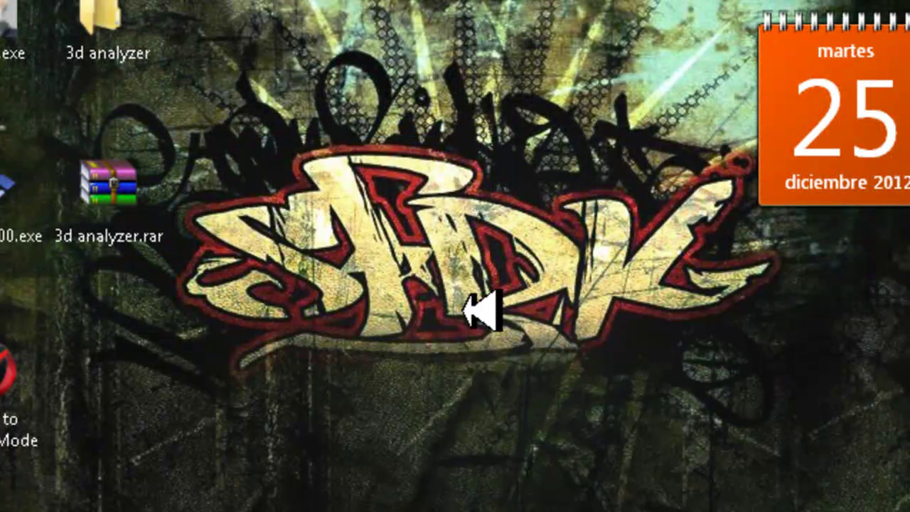